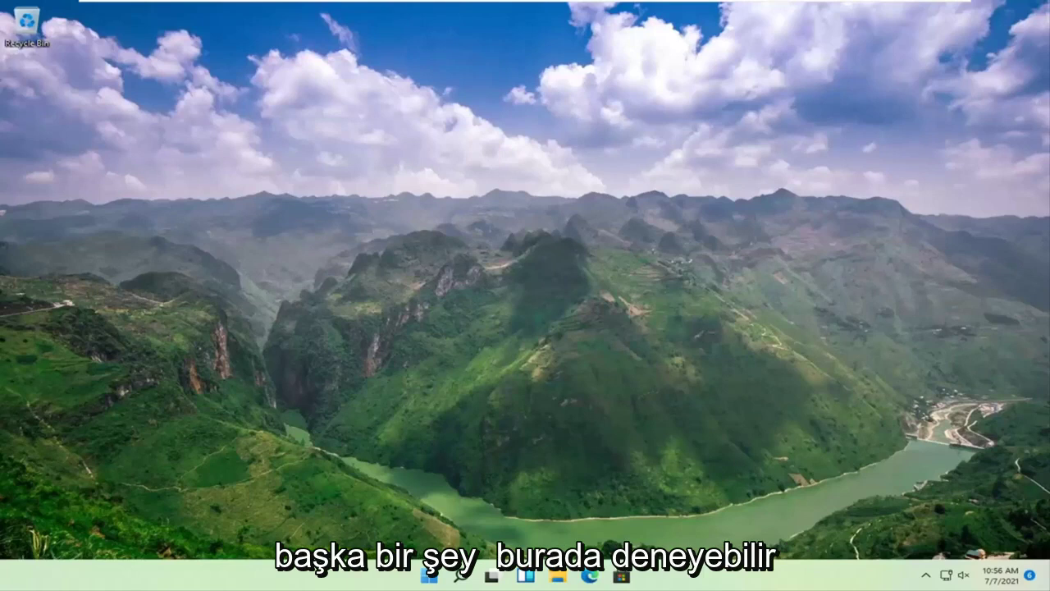
Step: Open Windows Settings from the Start right-click menu and go to System > Display
right_click(433, 575)
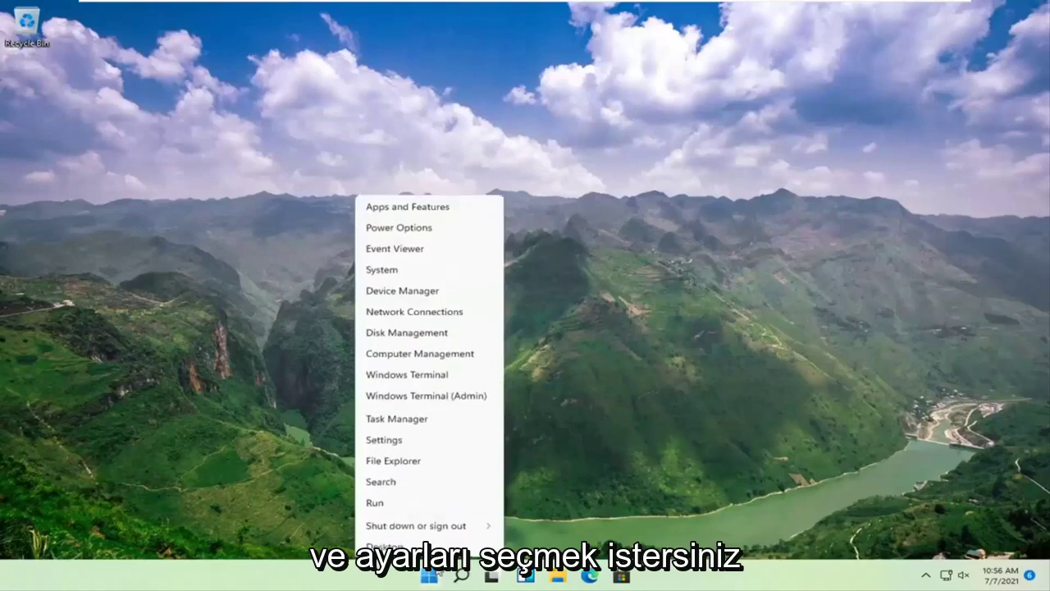
click(393, 437)
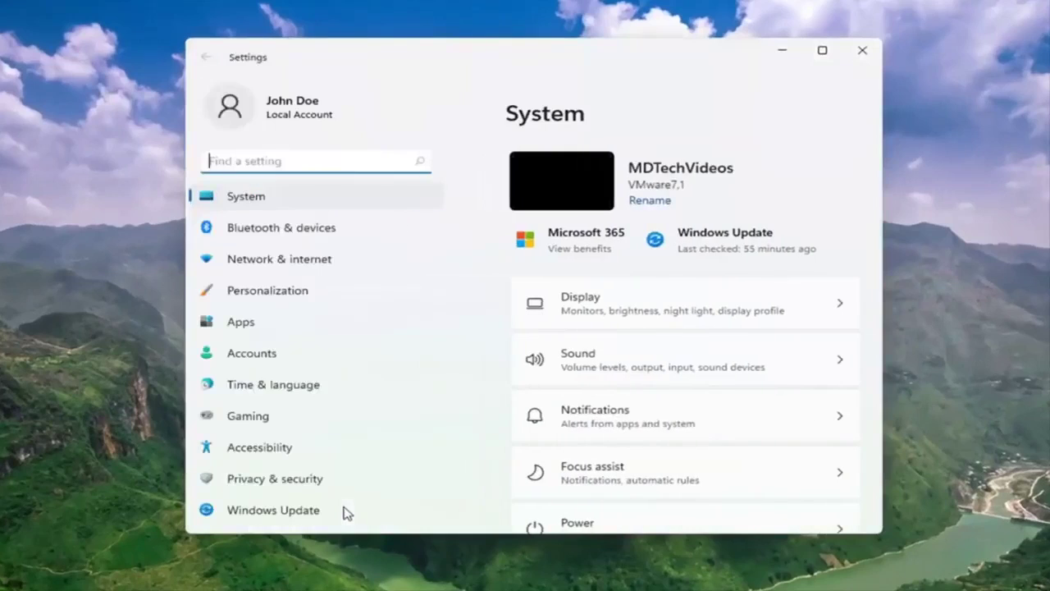
click(246, 197)
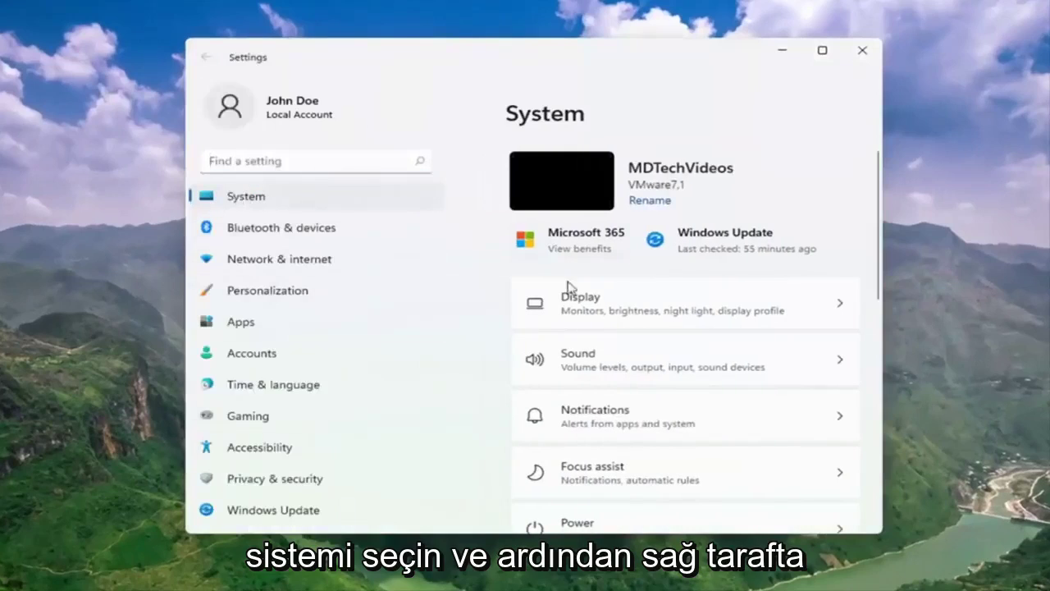
click(631, 304)
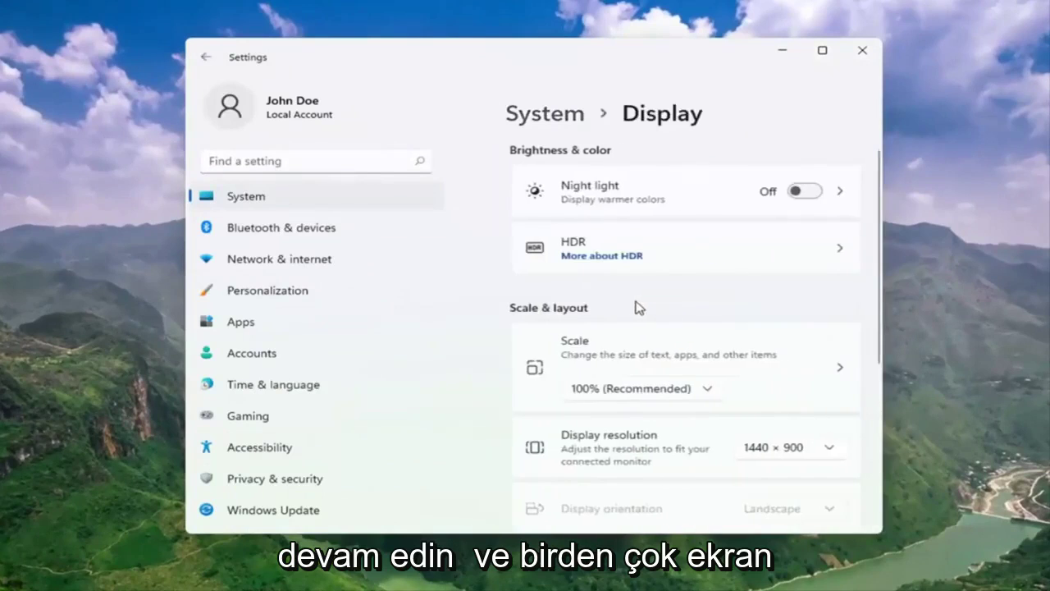
Step: Scroll down and expand the Multiple displays options
scroll(636, 307, down, 2)
scroll(640, 306, down, 2)
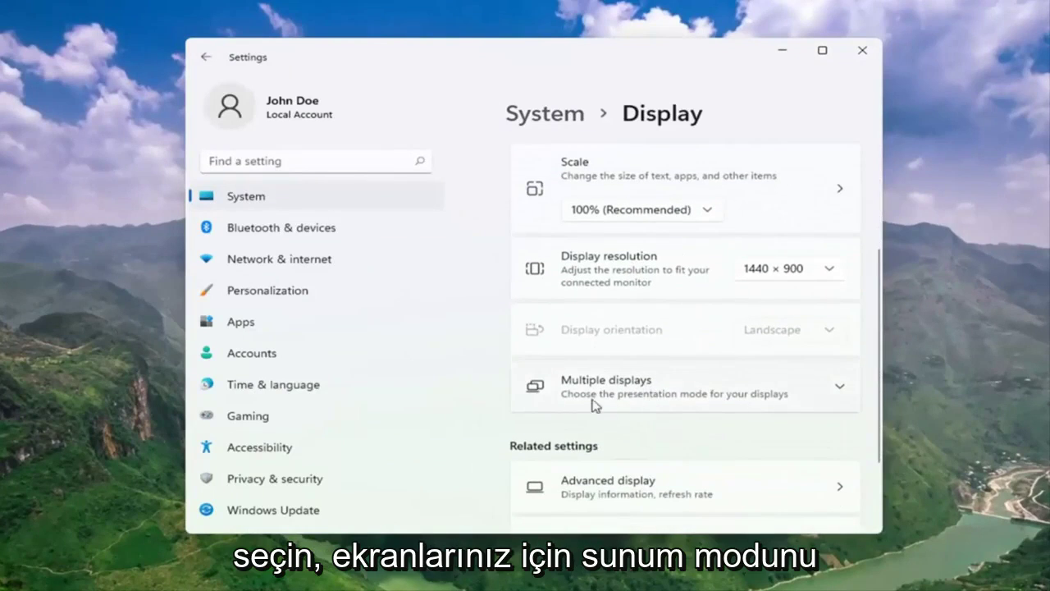
click(719, 401)
scroll(719, 403, down, 3)
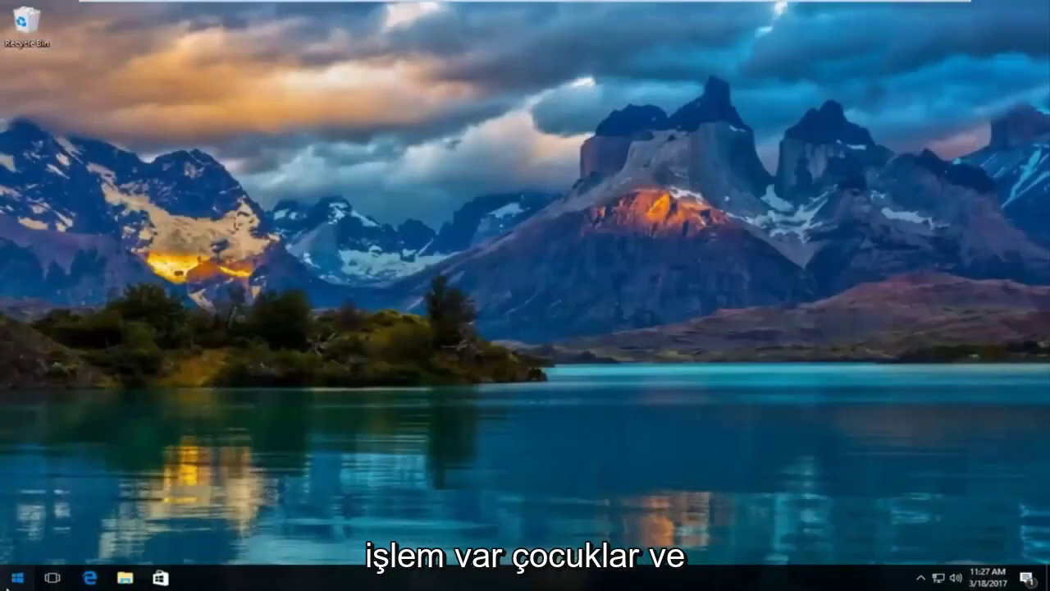
Step: Search the Start menu for 'device manager' and launch the Device Manager best match
key(super)
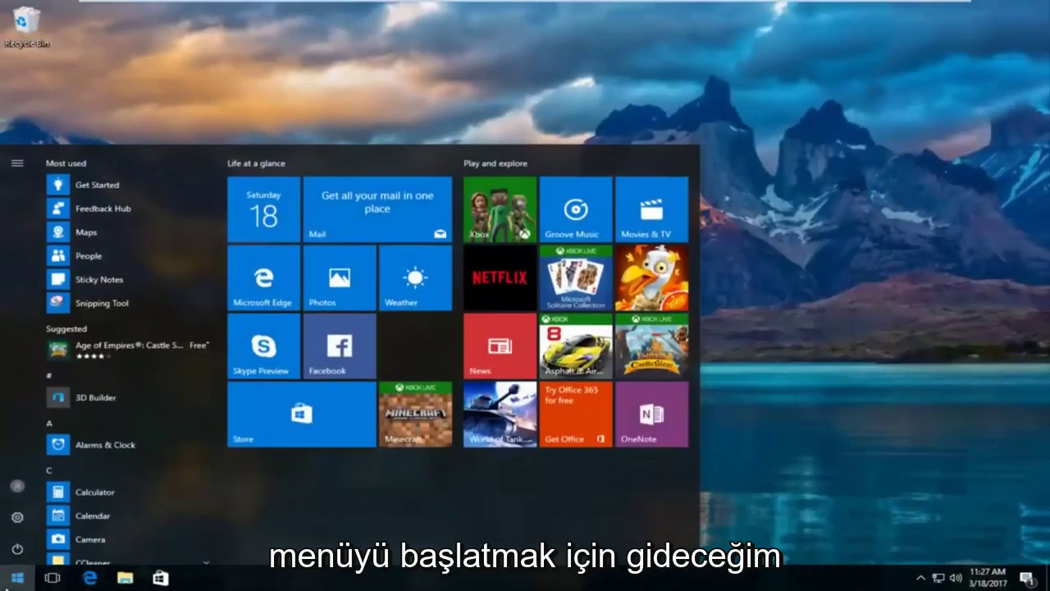
text(de)
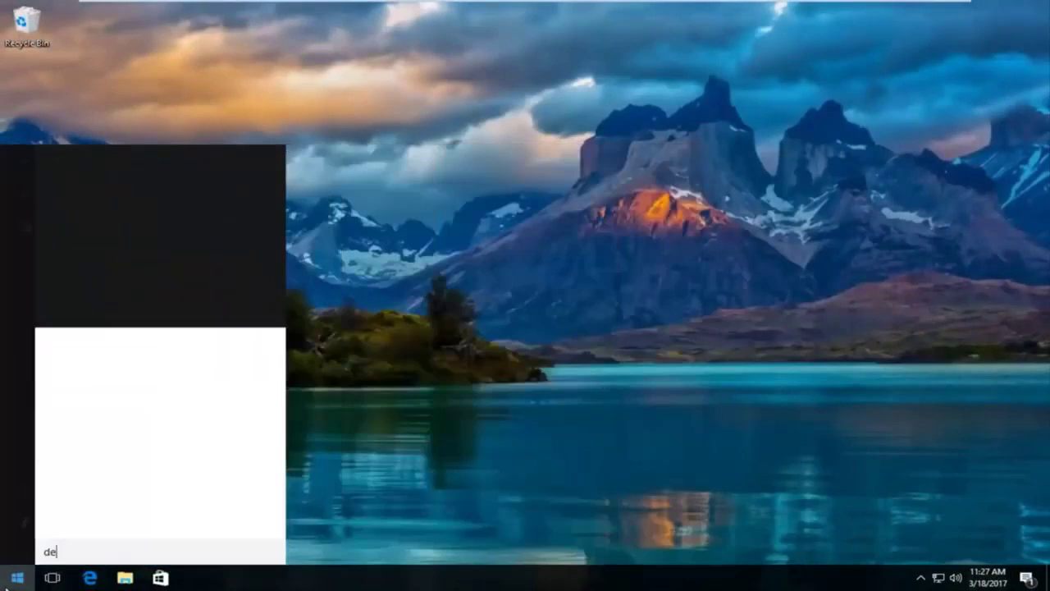
text(vice manager)
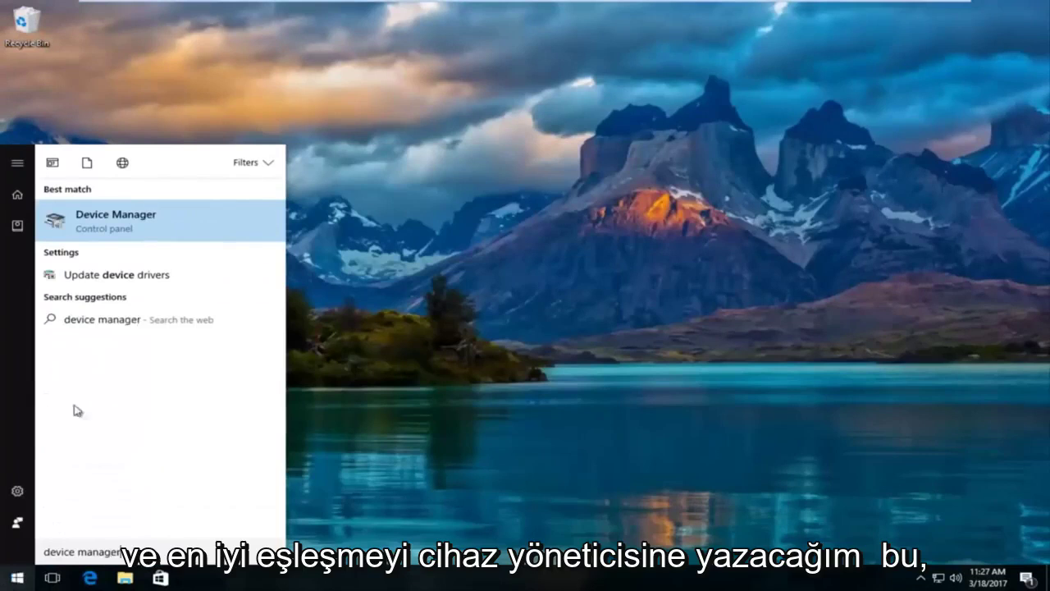
click(107, 223)
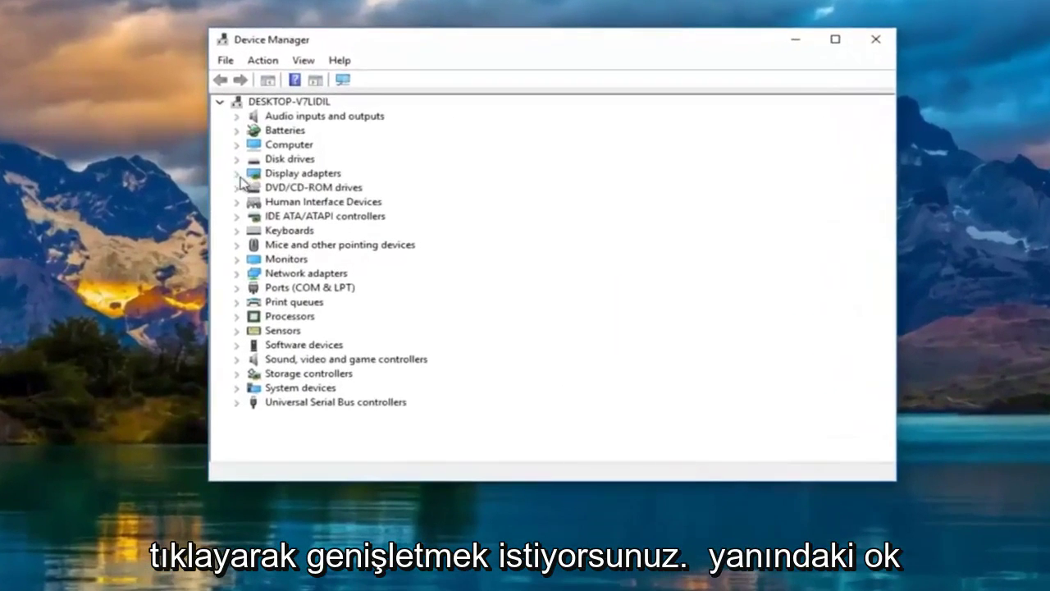
Step: Expand Display adapters and start Update Driver Software for the VMware SVGA 3D adapter
click(237, 173)
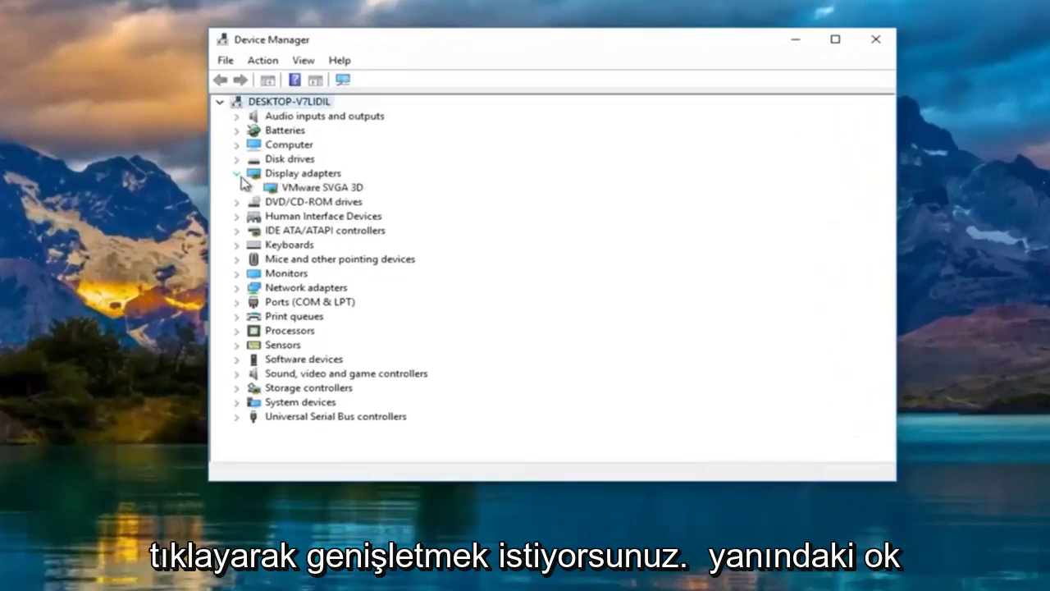
click(286, 188)
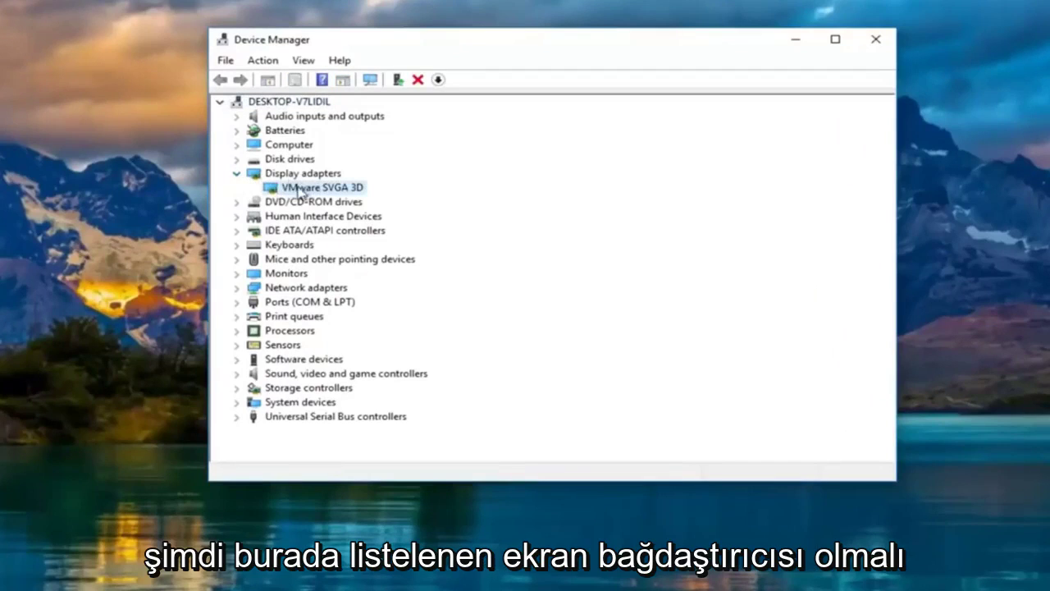
right_click(297, 192)
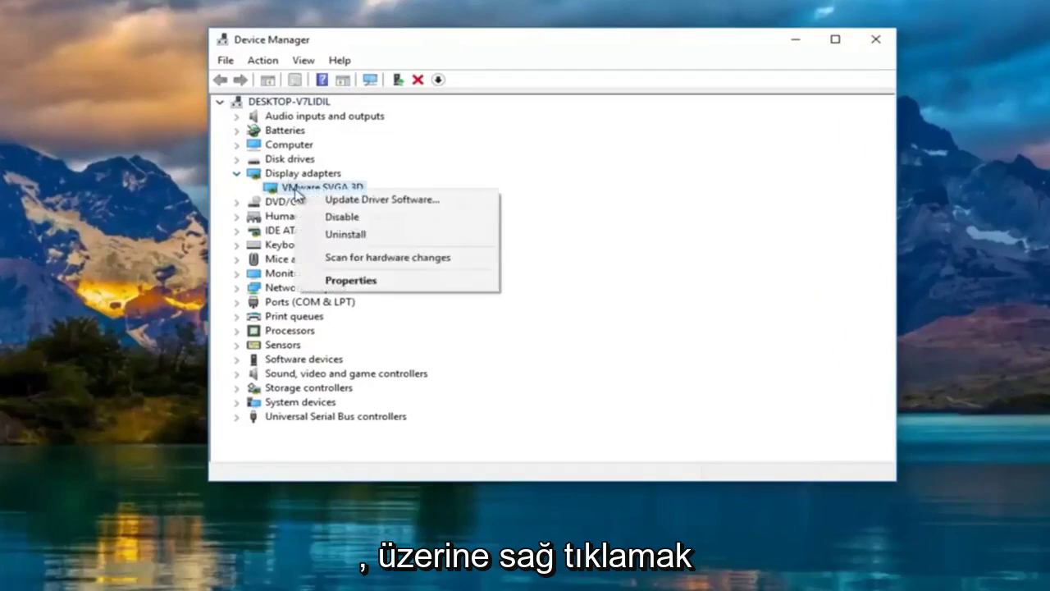
click(365, 201)
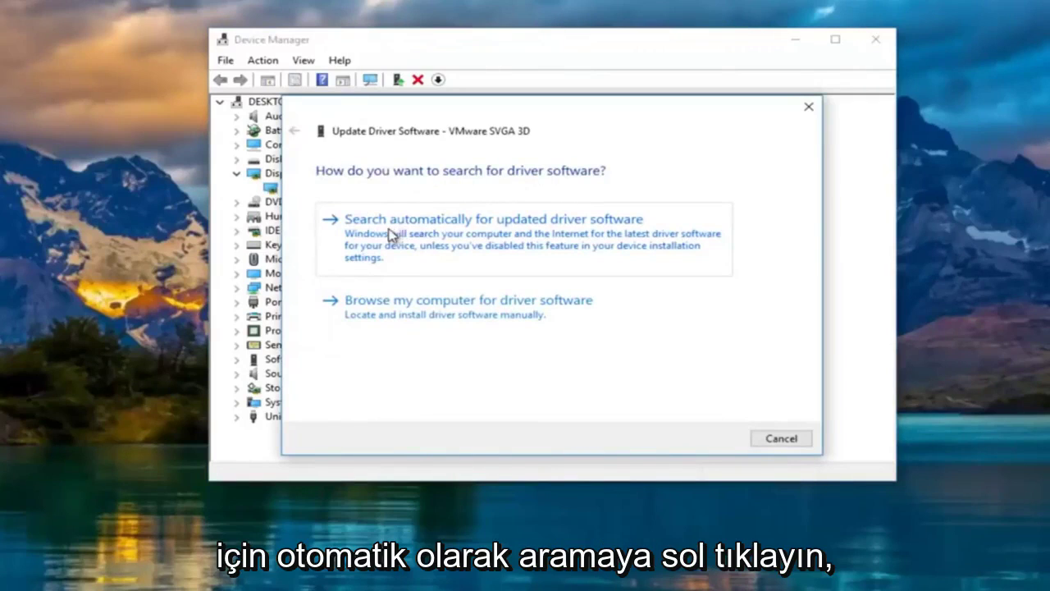
Step: Search automatically for a driver, confirm the best one is installed, and close the wizard
click(484, 233)
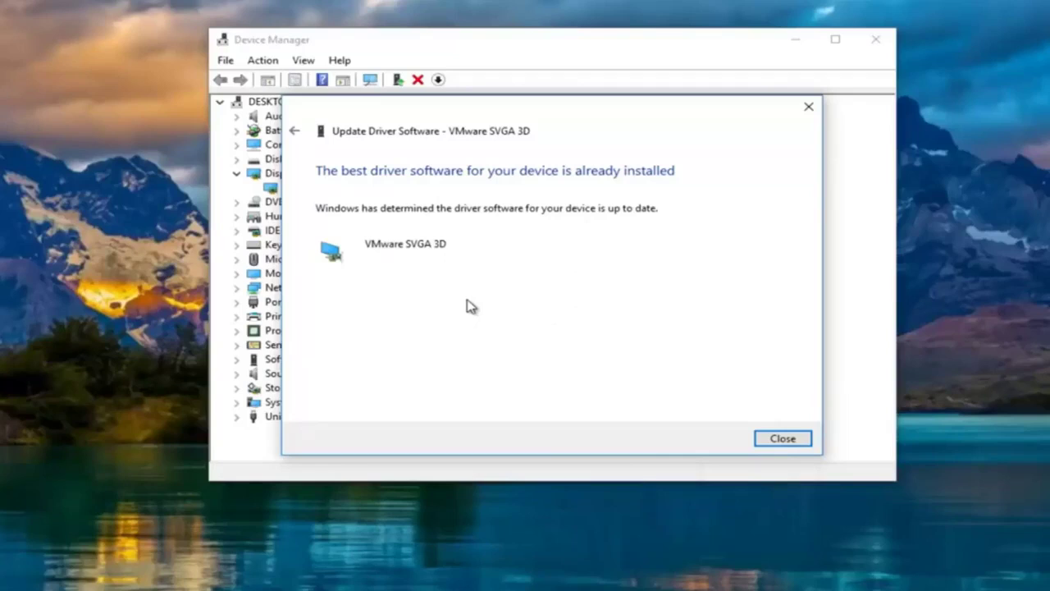
click(294, 133)
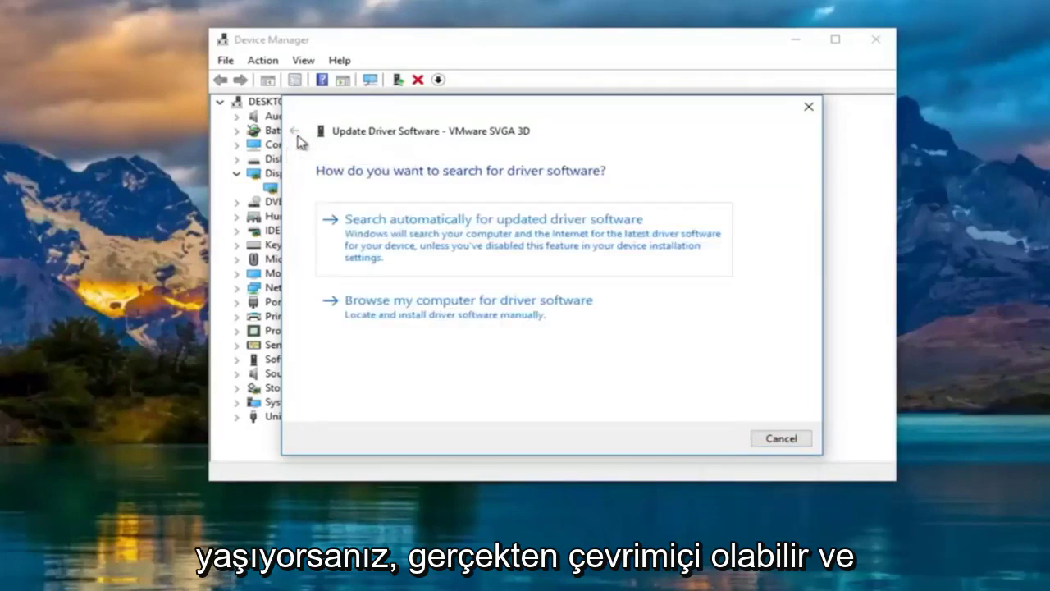
click(801, 108)
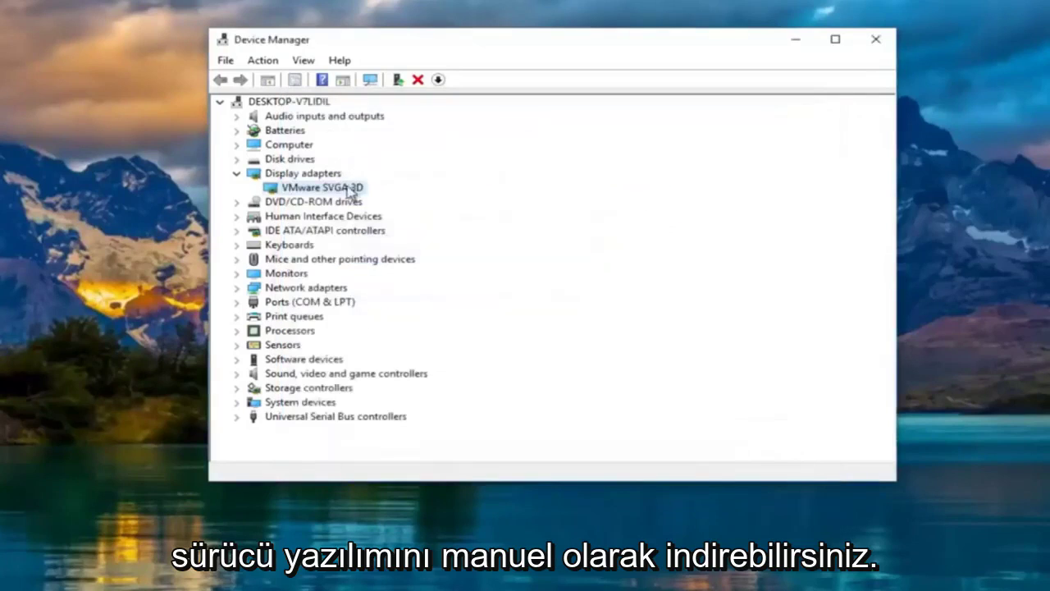
Step: Review the VMware SVGA 3D Driver tab details, then close Properties and Device Manager
right_click(295, 189)
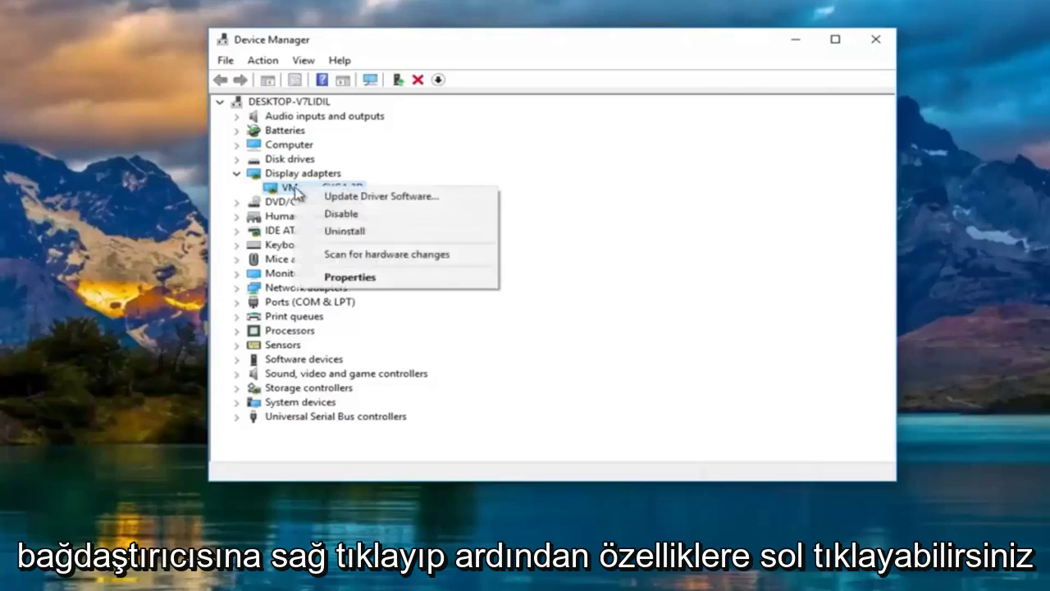
click(335, 278)
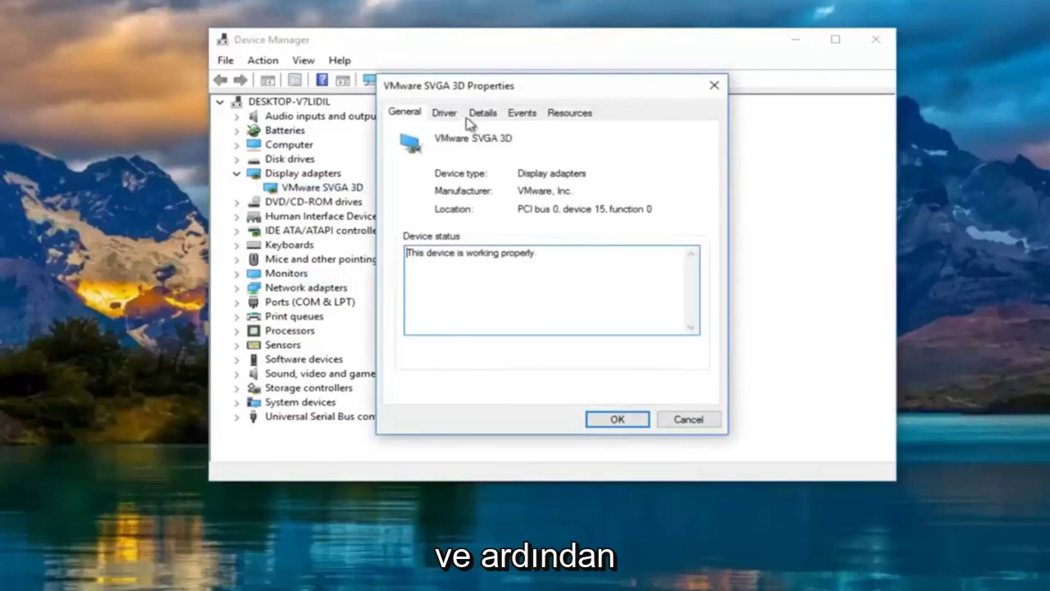
click(444, 115)
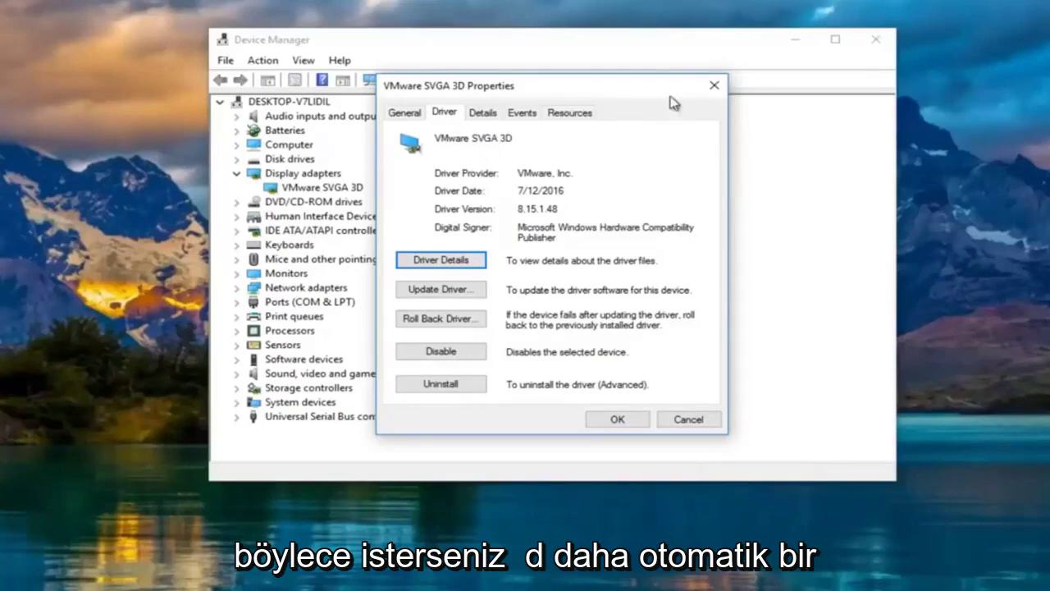
click(714, 85)
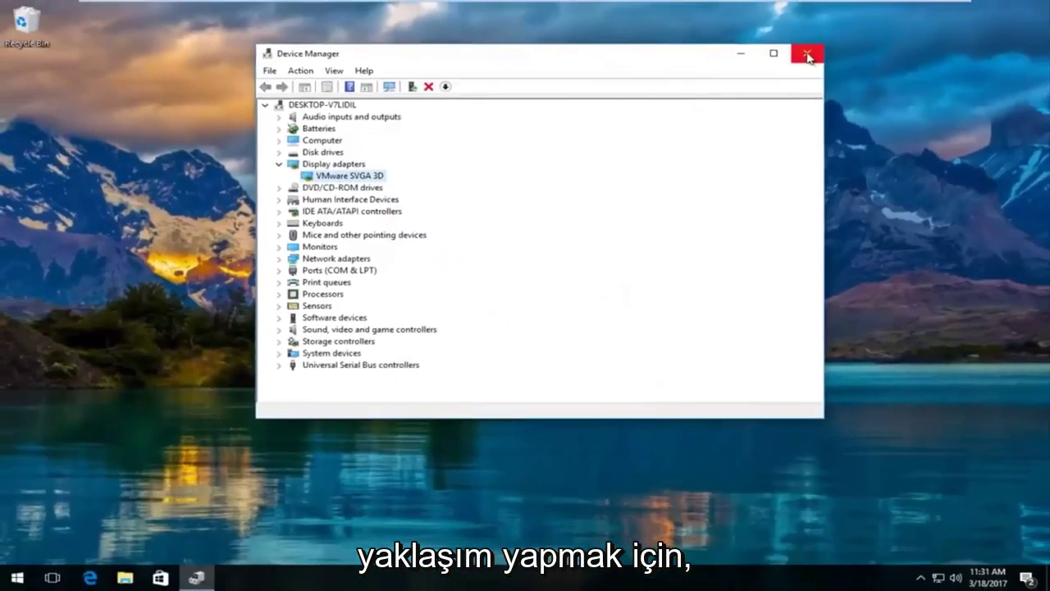
click(828, 50)
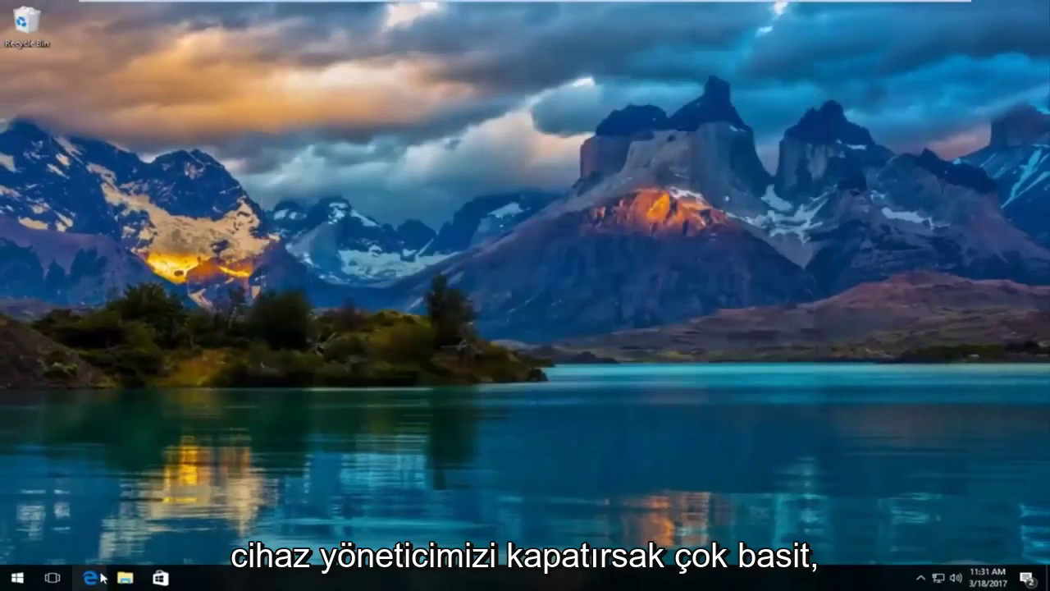
Step: Launch Edge from the taskbar and go to google.com
click(101, 577)
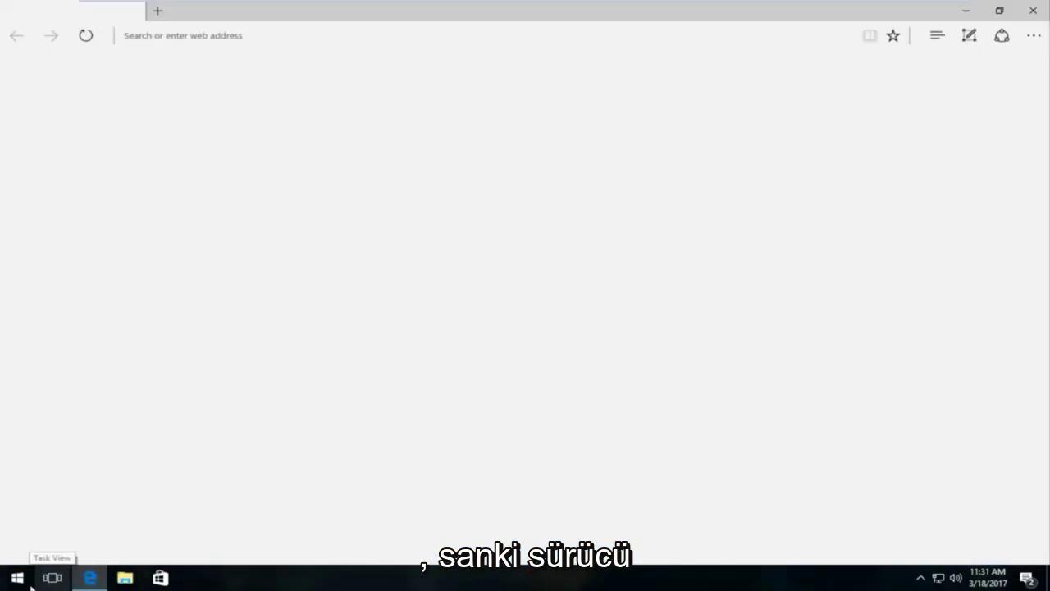
text(google.com)
key(Return)
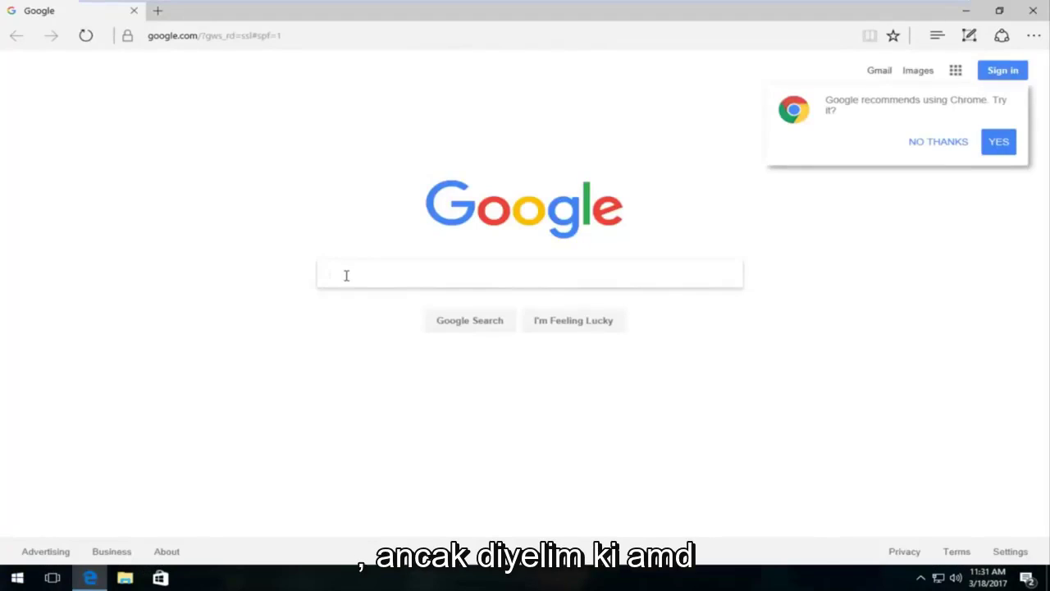
Step: Search Google for 'amd driver update', fixing a typo along the way
text(amd )
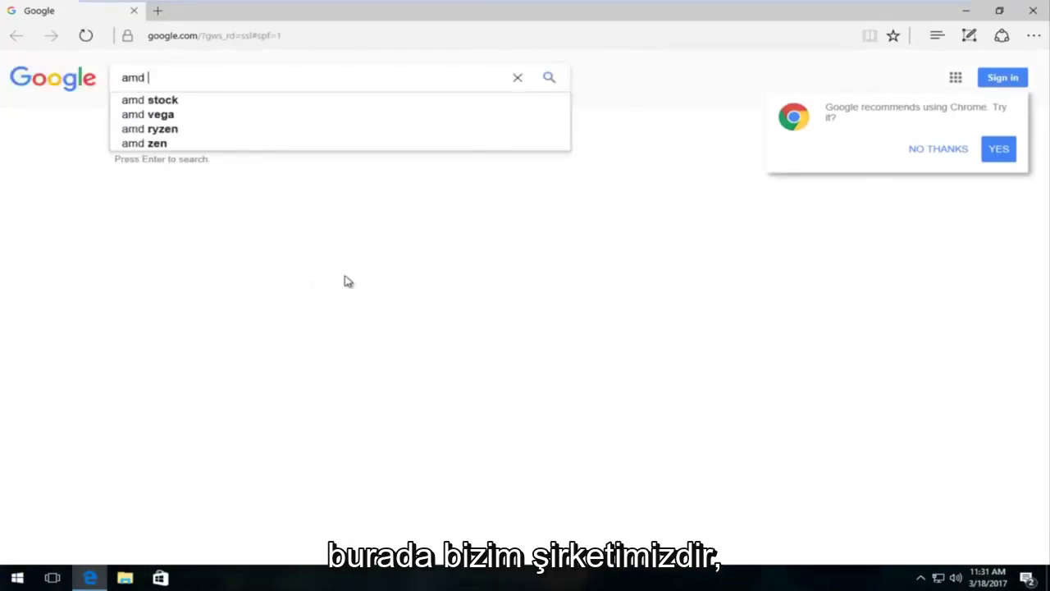
text(driver )
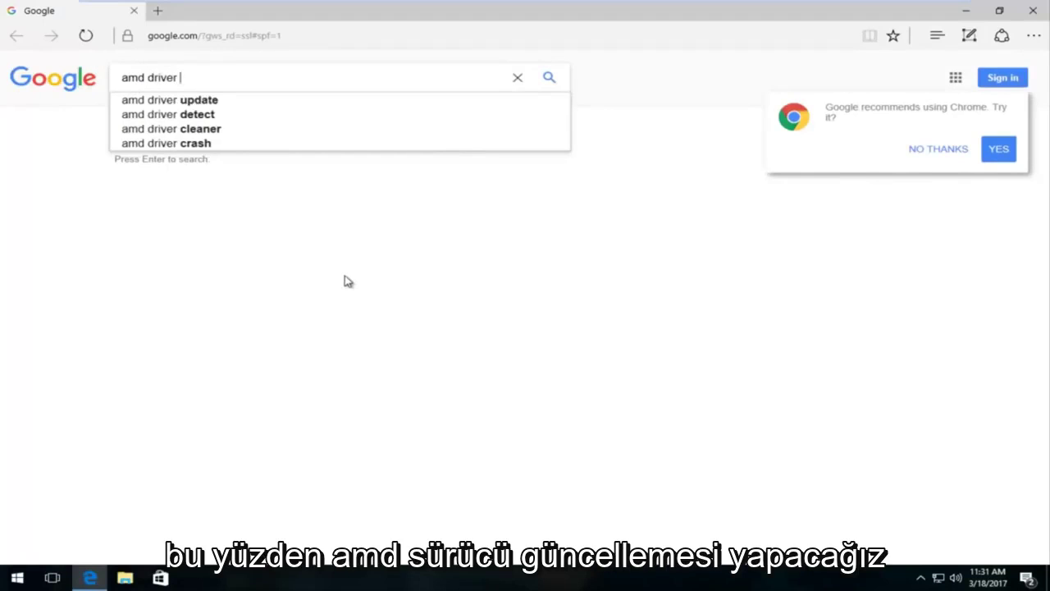
text(u[pd)
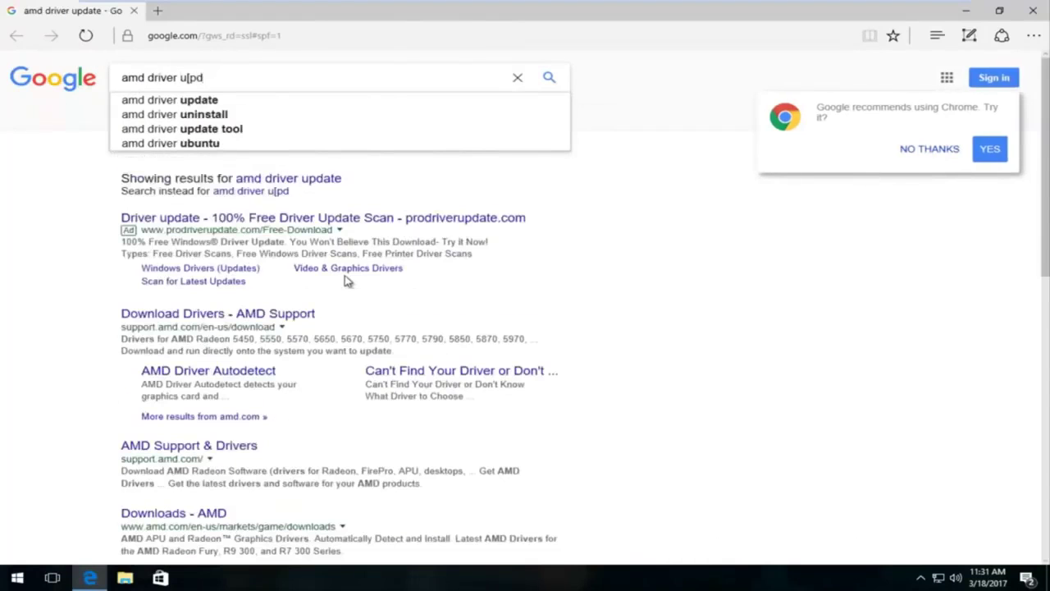
key(BackSpace)
key(BackSpace)
key(BackSpace)
text(pdate)
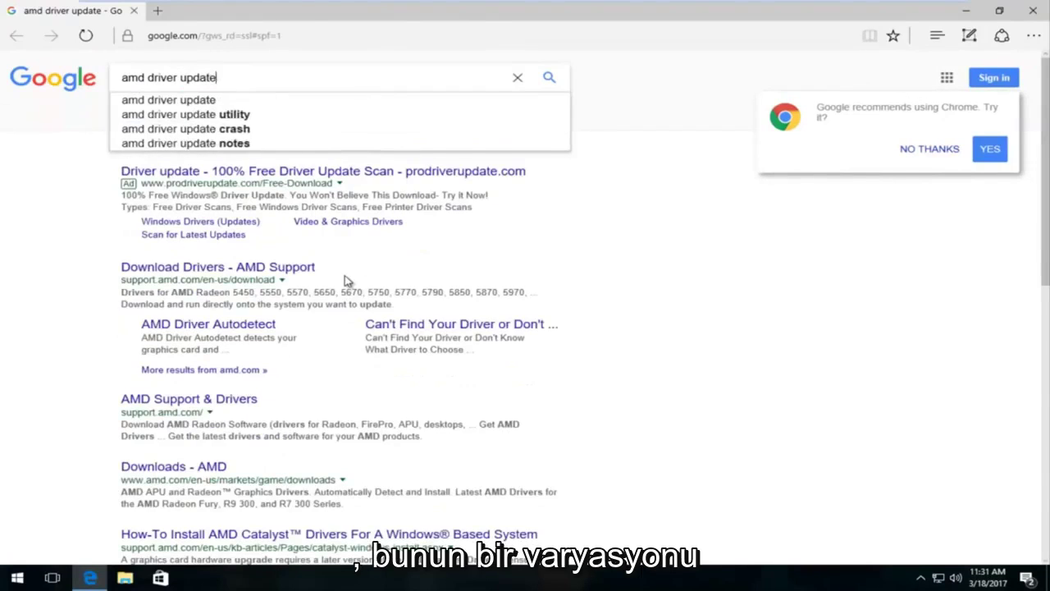
key(Return)
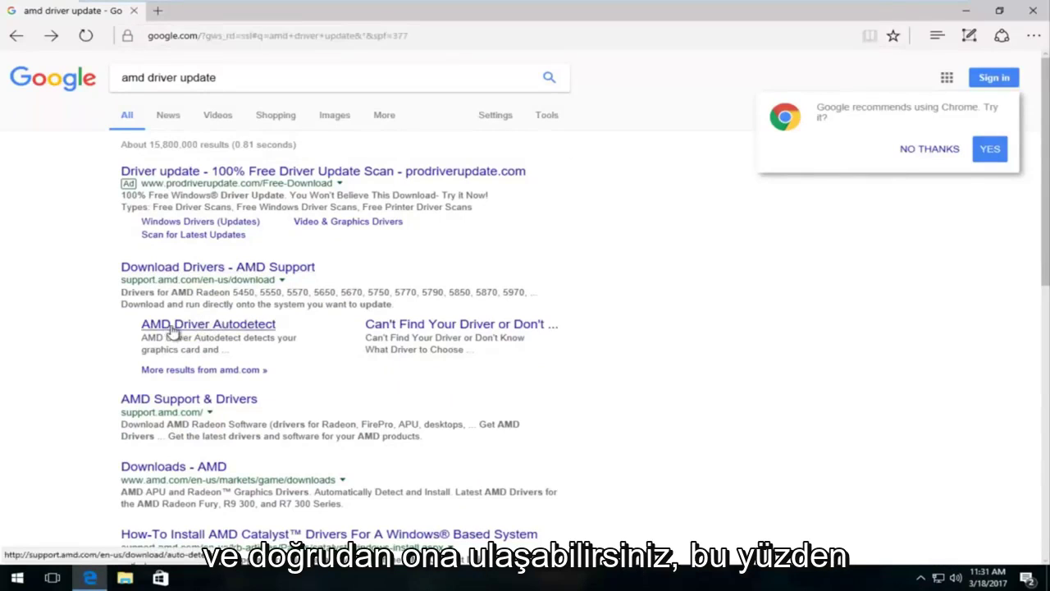
Step: Open the AMD Driver Autodetect result, review its 67 MB download details, then close Edge
click(226, 328)
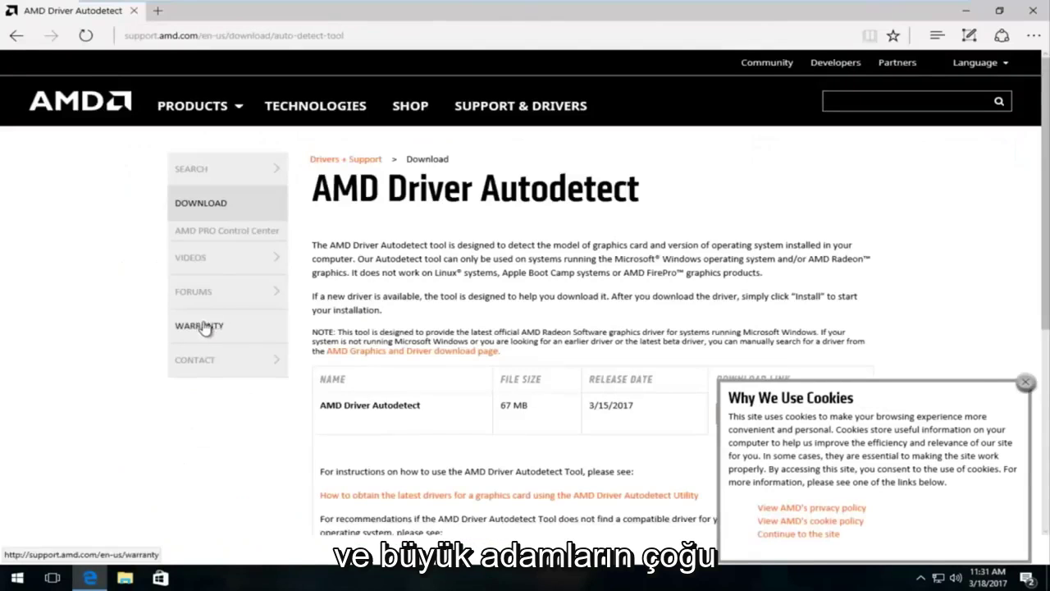
scroll(338, 268, down, 1)
scroll(338, 268, down, 3)
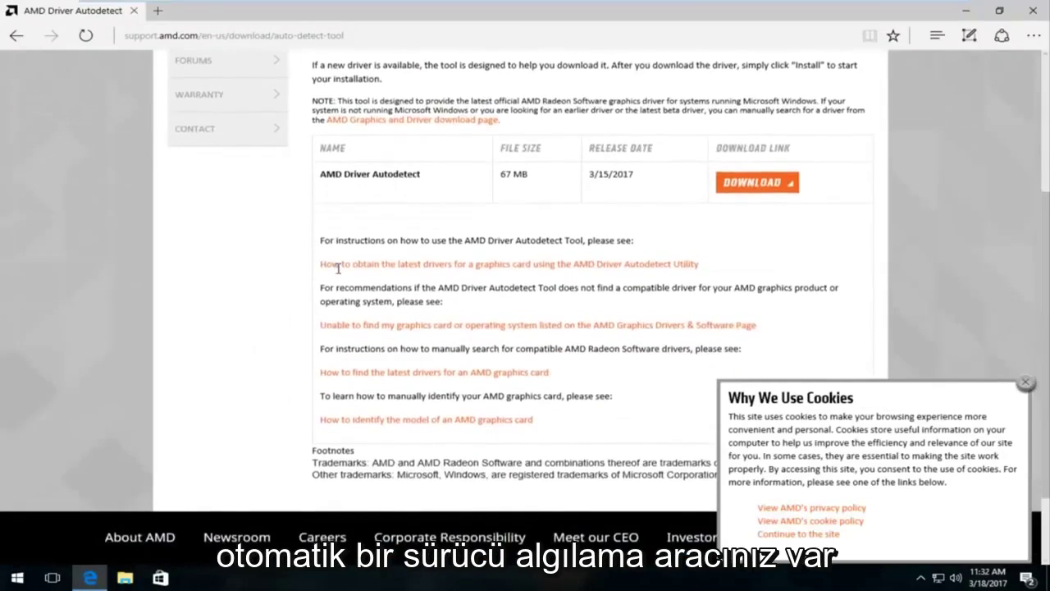
scroll(771, 275, up, 1)
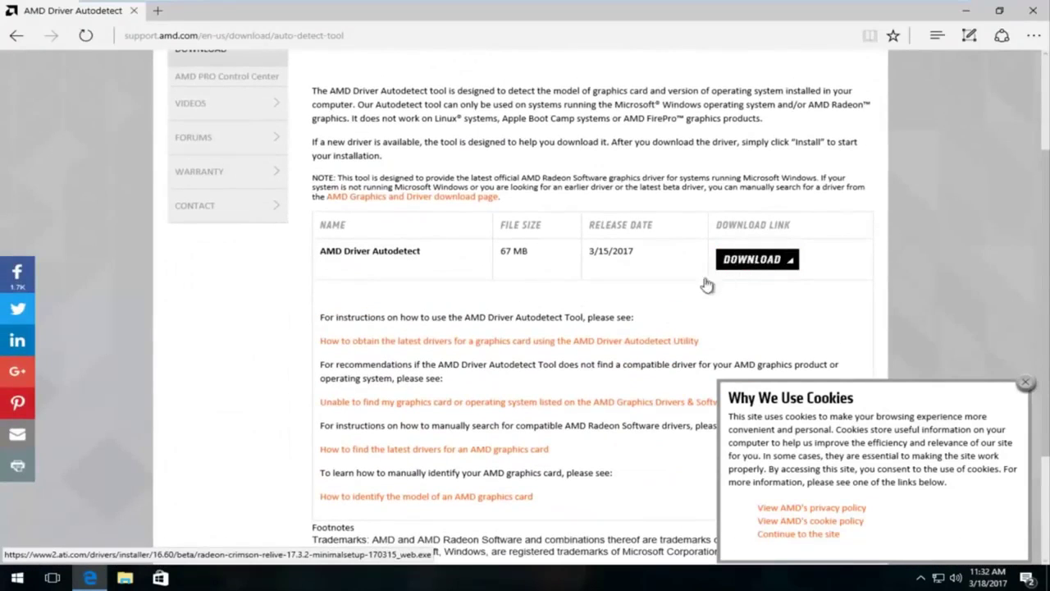
scroll(631, 318, up, 2)
scroll(607, 301, down, 1)
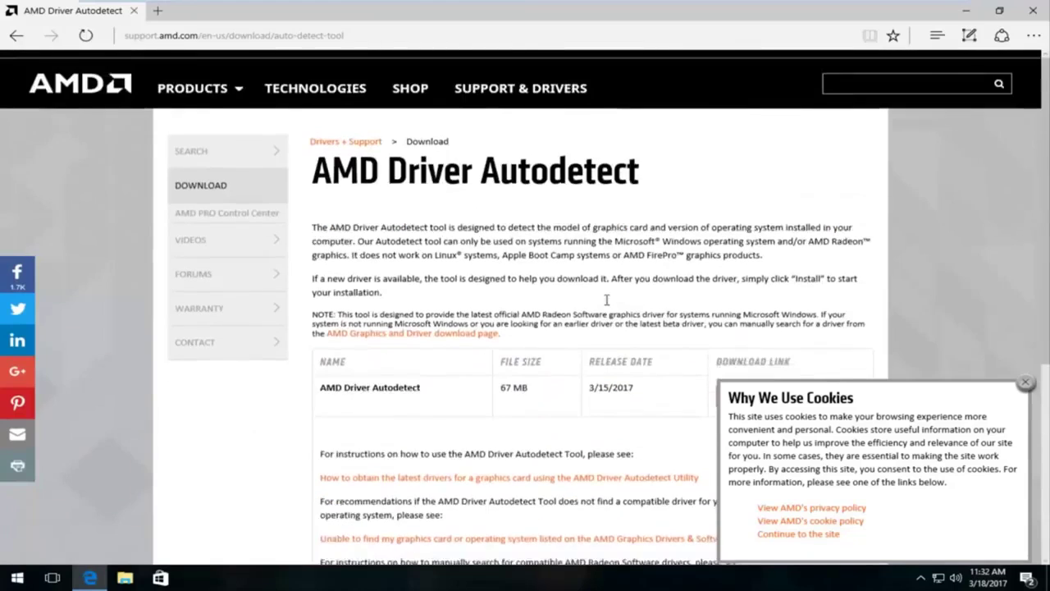
scroll(603, 298, up, 1)
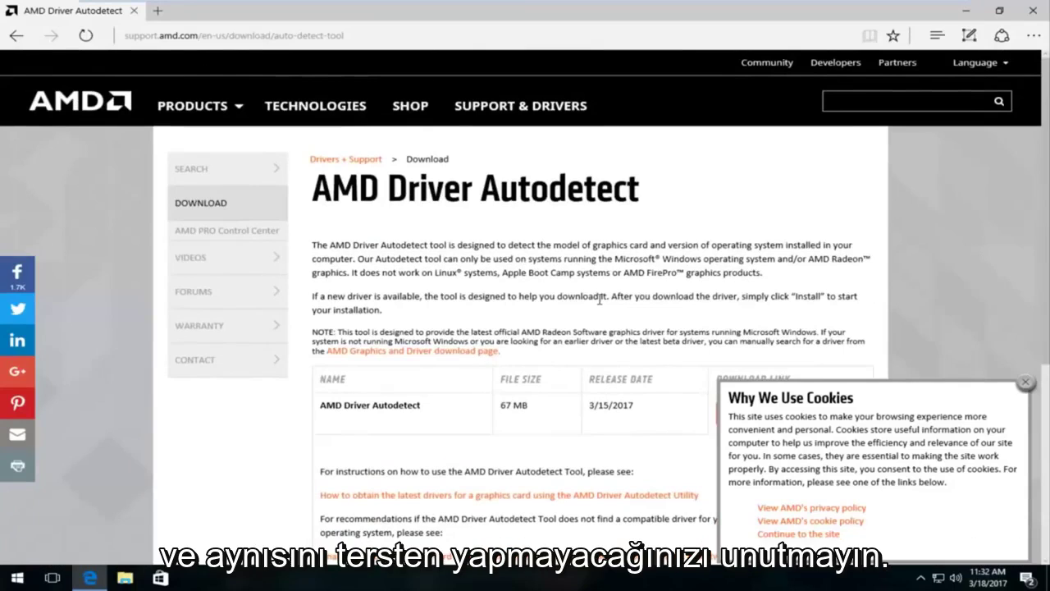
scroll(602, 299, down, 3)
scroll(599, 299, up, 4)
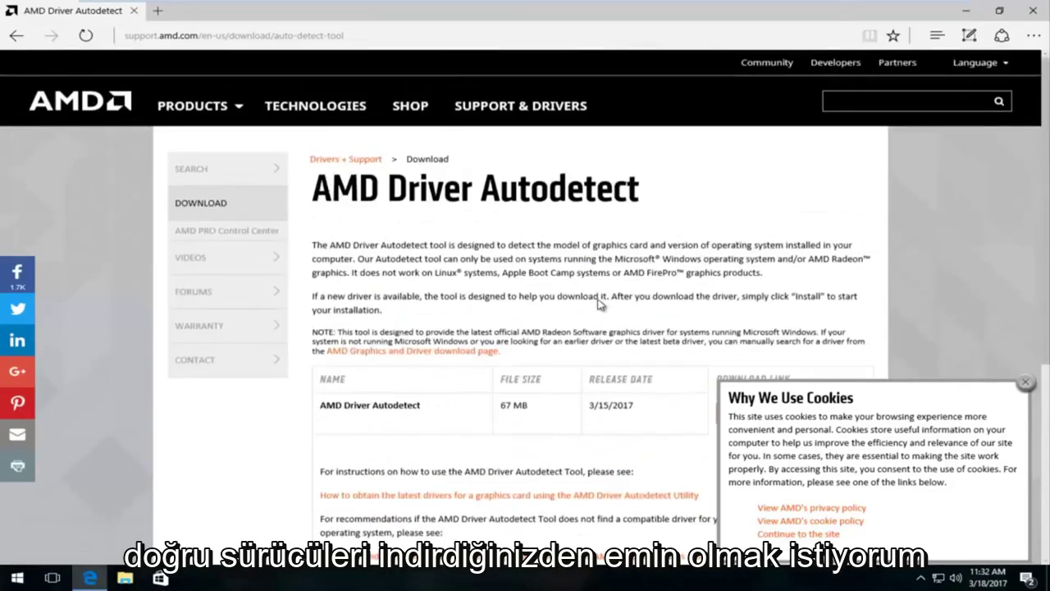
scroll(598, 300, down, 4)
click(1033, 11)
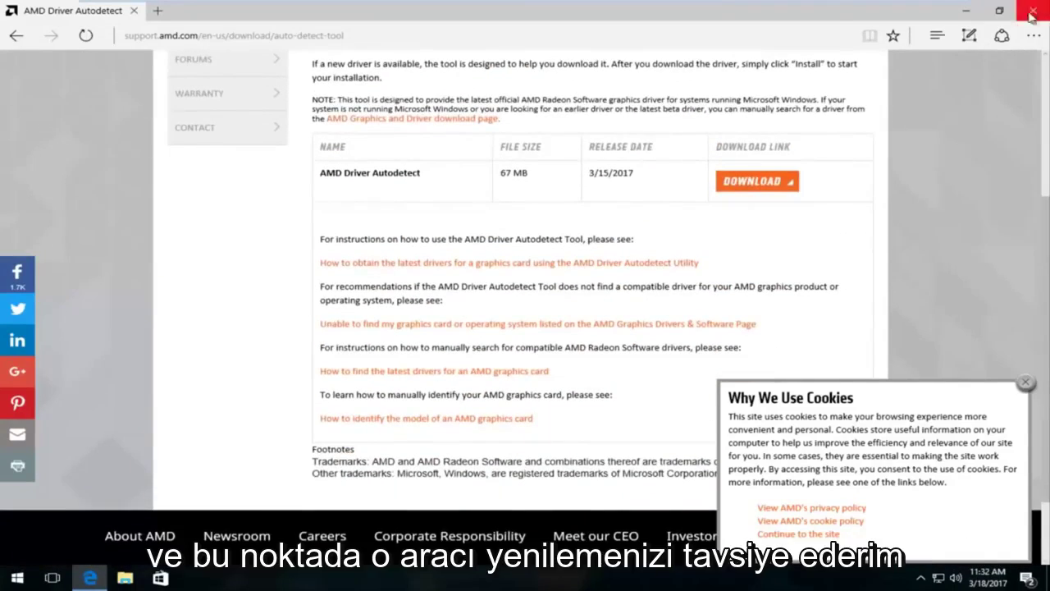